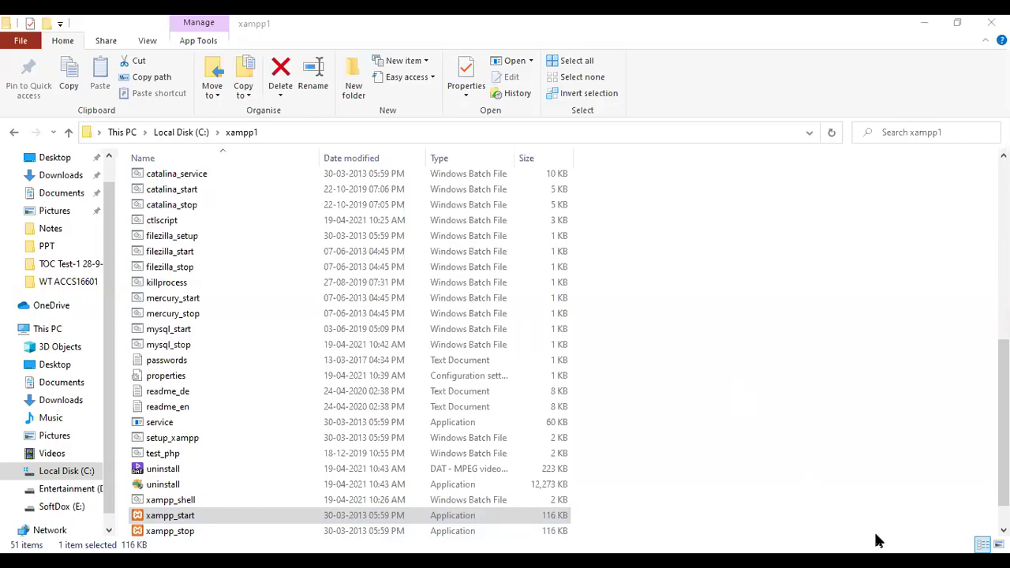
left_click(841, 397)
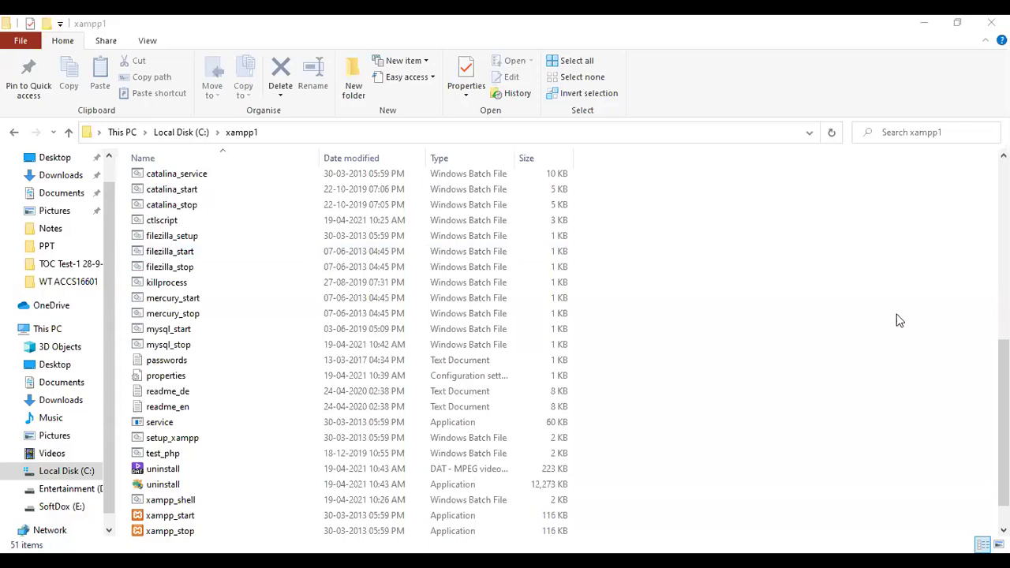
scroll(351, 347, "up", 9)
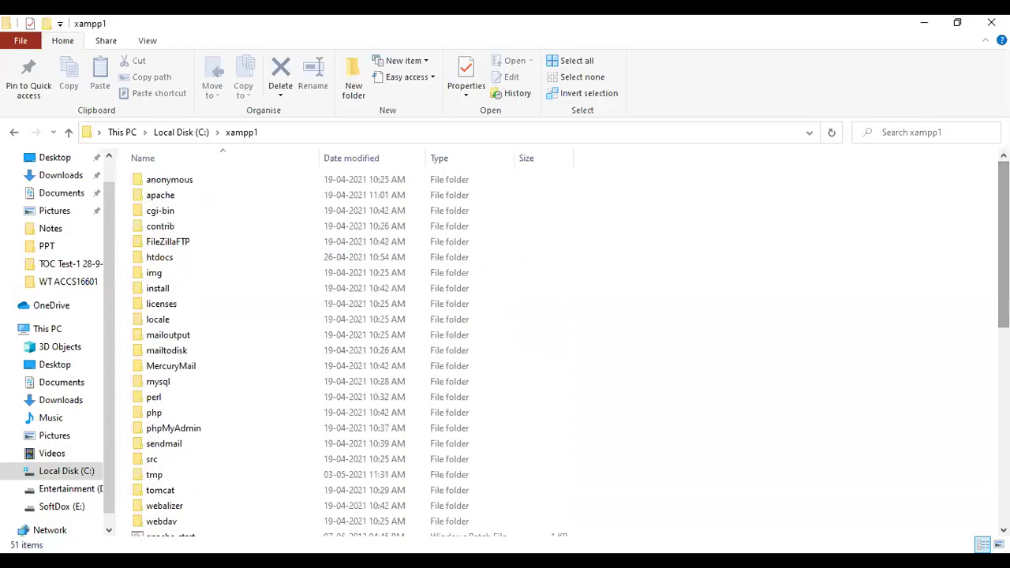
mouse_move(1002, 245)
left_mouse_down()
mouse_move(1002, 416)
mouse_move(1002, 238)
left_mouse_up()
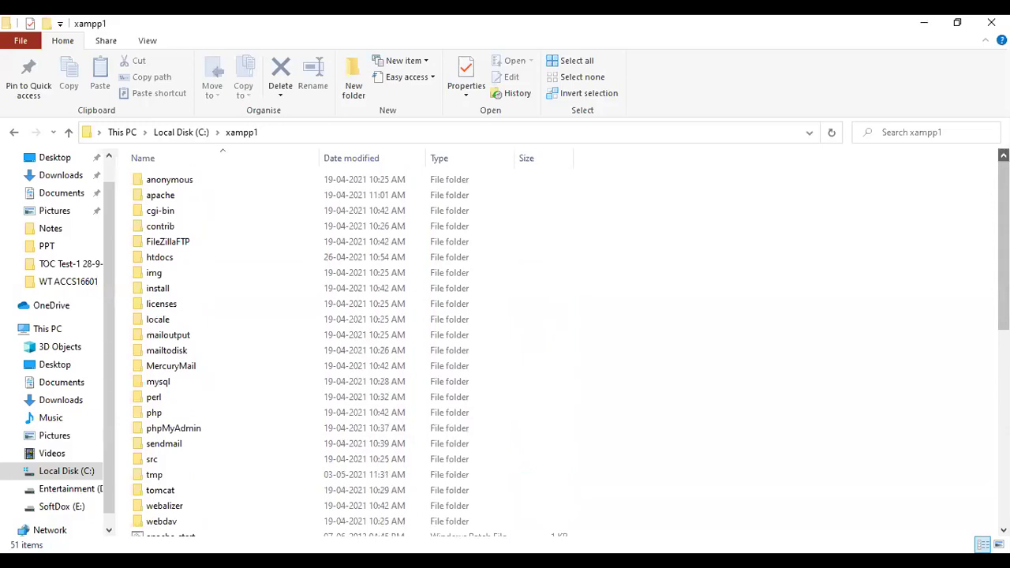
left_click_drag(1003, 238, 1002, 258)
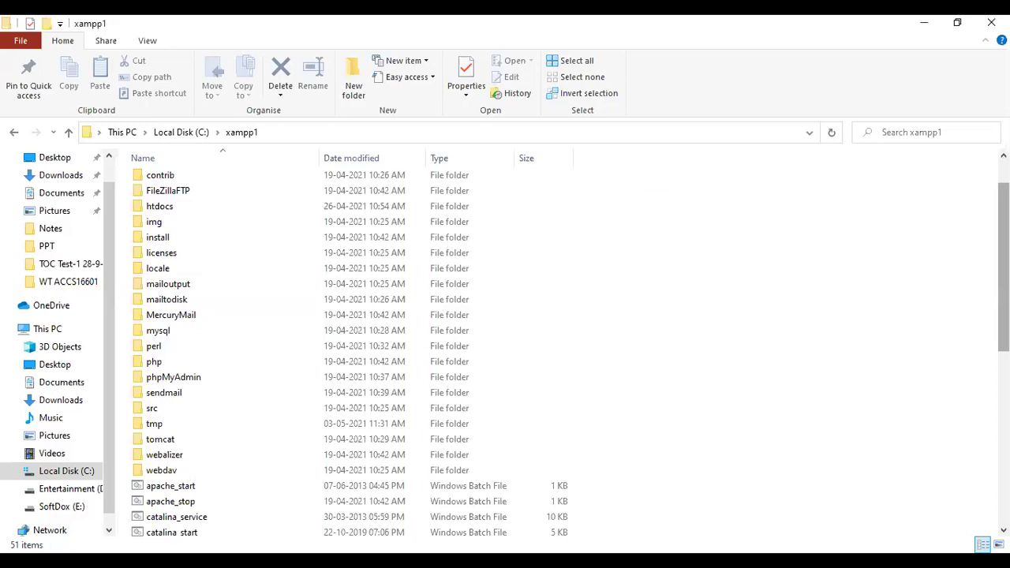
scroll(347, 348, "down", 8)
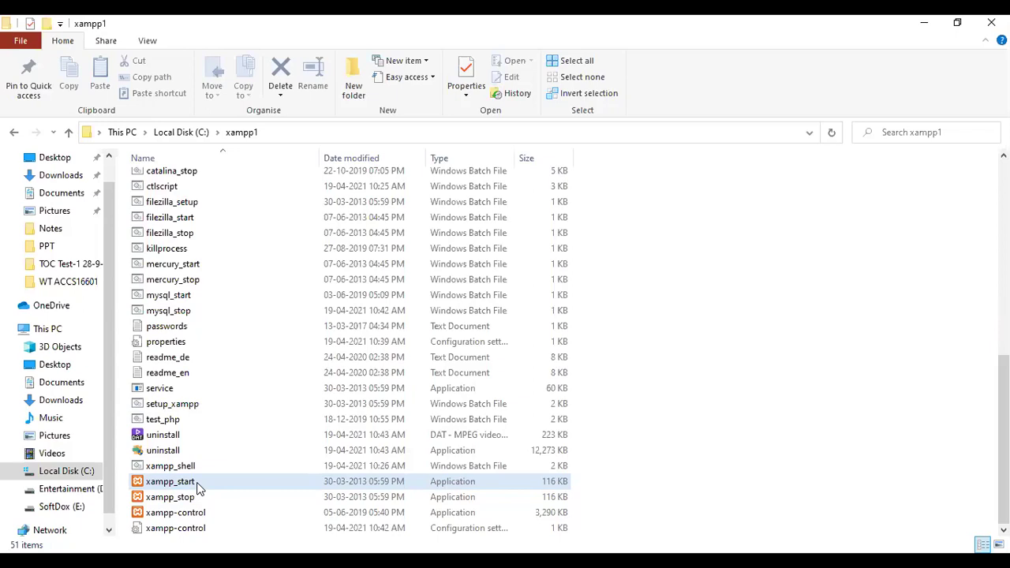
Open the htdocs folder inside the xampp1 directory
left_click(199, 487)
key("Up")
key("Up")
key("Up")
key("Up")
key("Up")
key("Up")
key("Up")
key("Up")
key("Up")
key("Up")
key("Up")
key("Up")
key("Up")
key("Up")
key("Up")
key("Up")
key("Up")
key("Up")
key("Up")
key("Up")
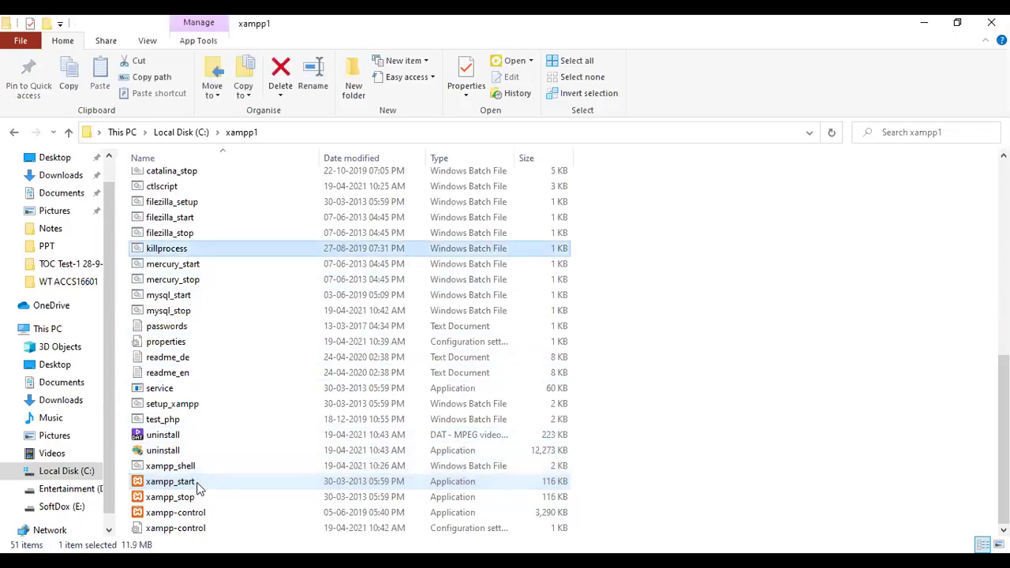
key("Up")
key("Up")
key("Up")
key("Up")
key("Up")
key("Up")
key("Up")
key("Up")
key("Up")
key("Up")
key("Up")
key("Up")
key("Up")
key("Up")
key("Up")
key("Up")
key("Down")
key("Down")
key("Down")
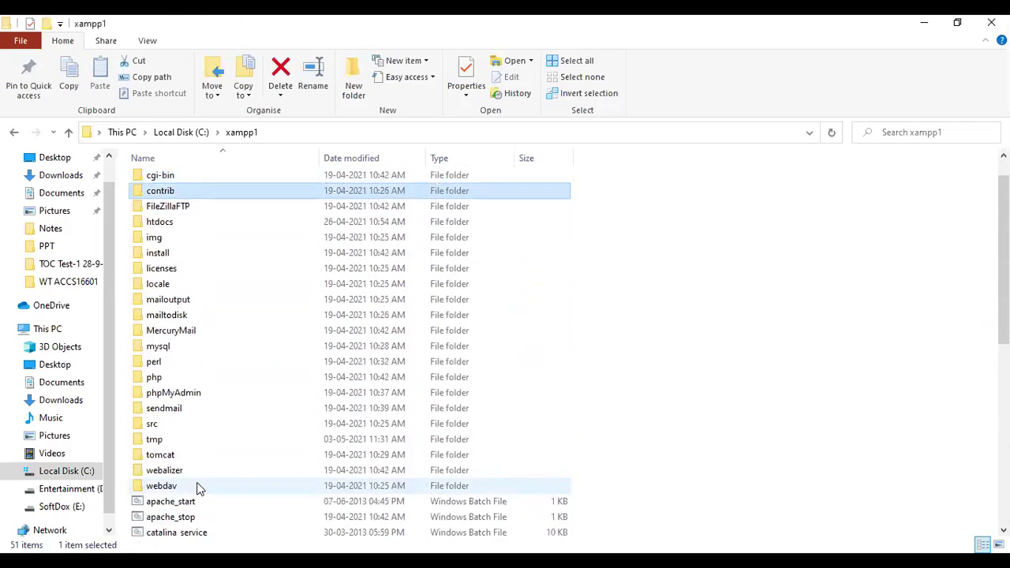
key("Return")
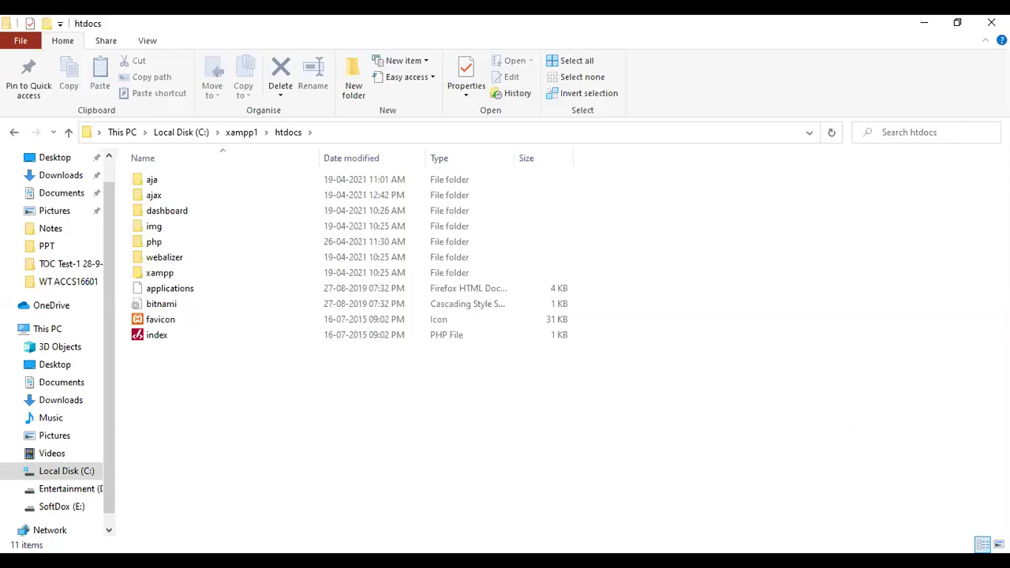
Open the php folder inside htdocs
left_click(154, 195)
key("Down")
key("Down")
key("Down")
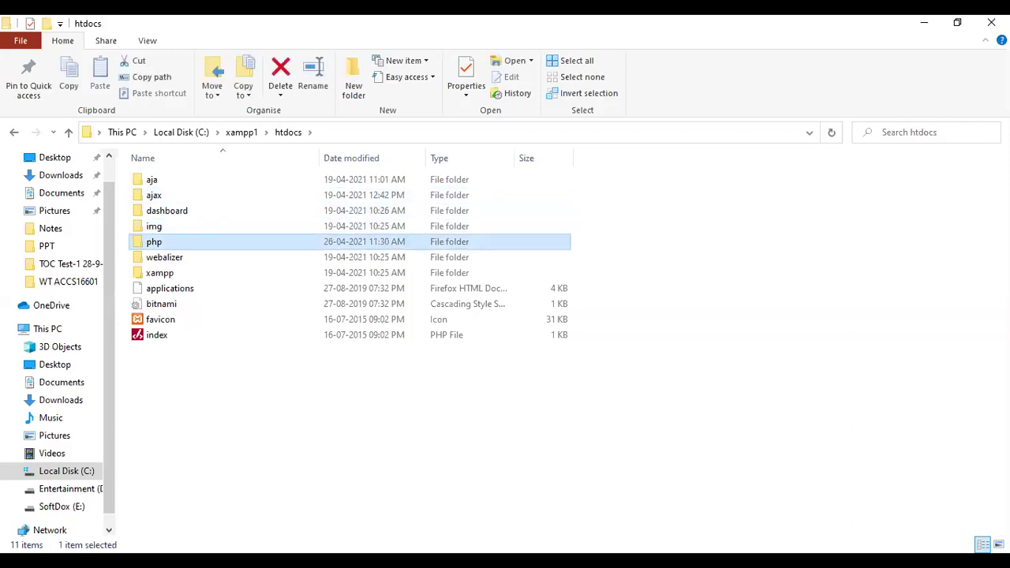
key("Return")
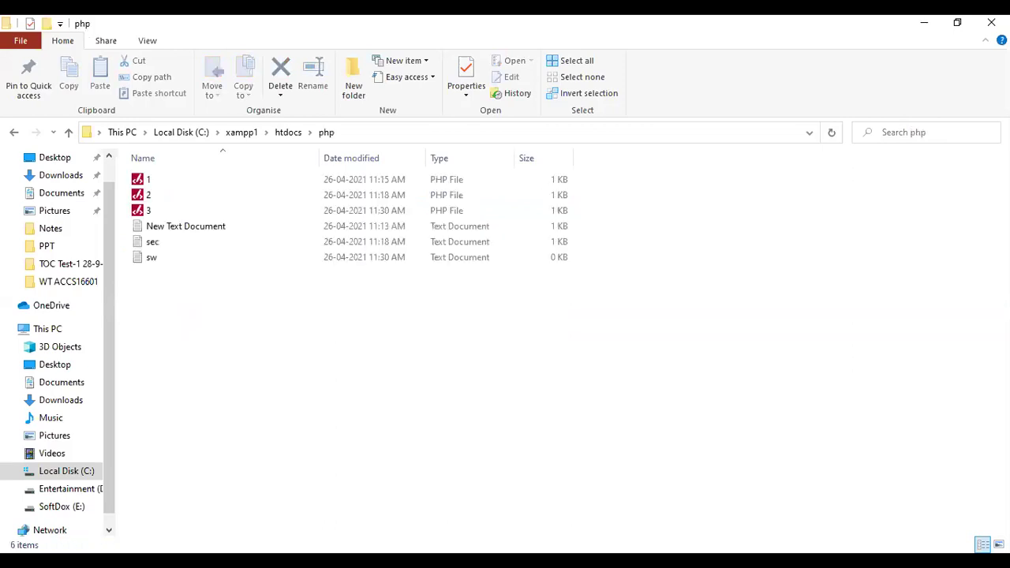
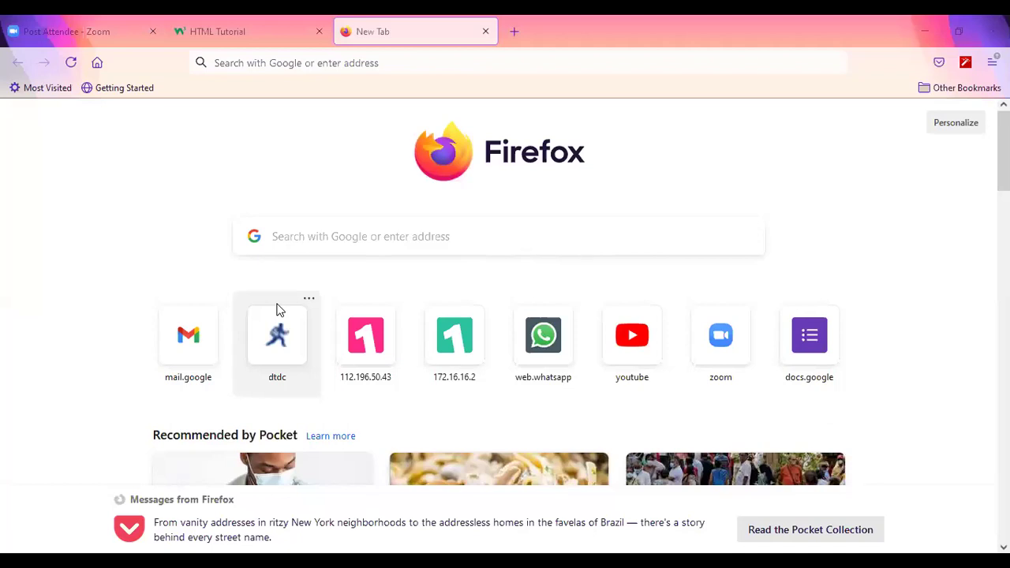
Switch to Firefox and load the directory index at localhost/php/
left_click(260, 62)
type("lo")
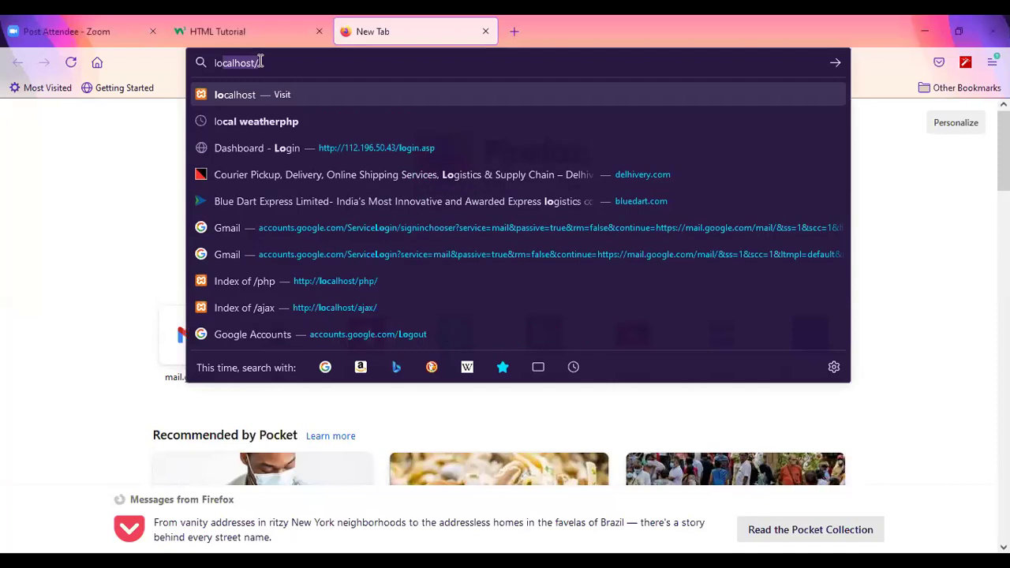
key("Right")
type("ph")
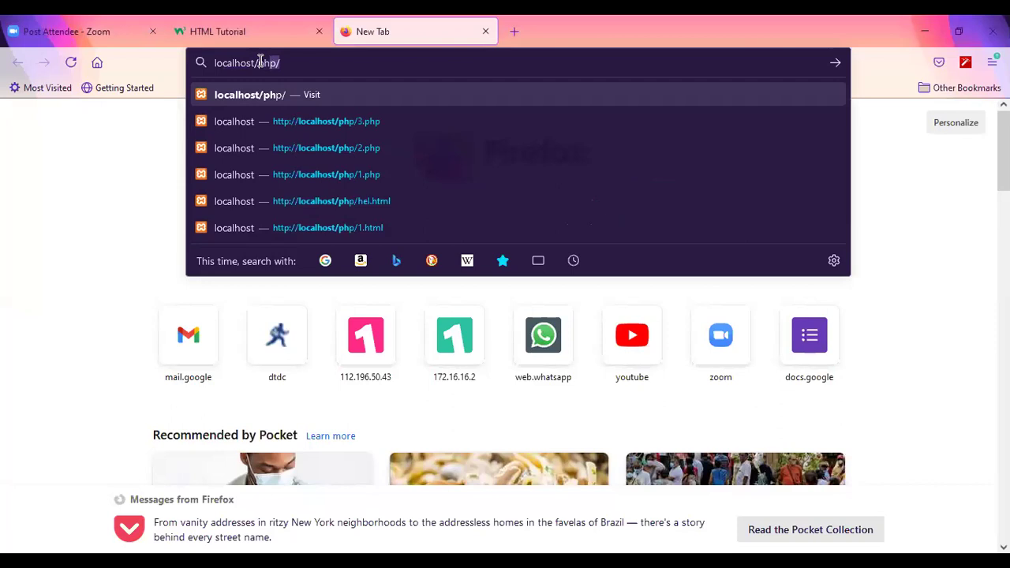
key("Return")
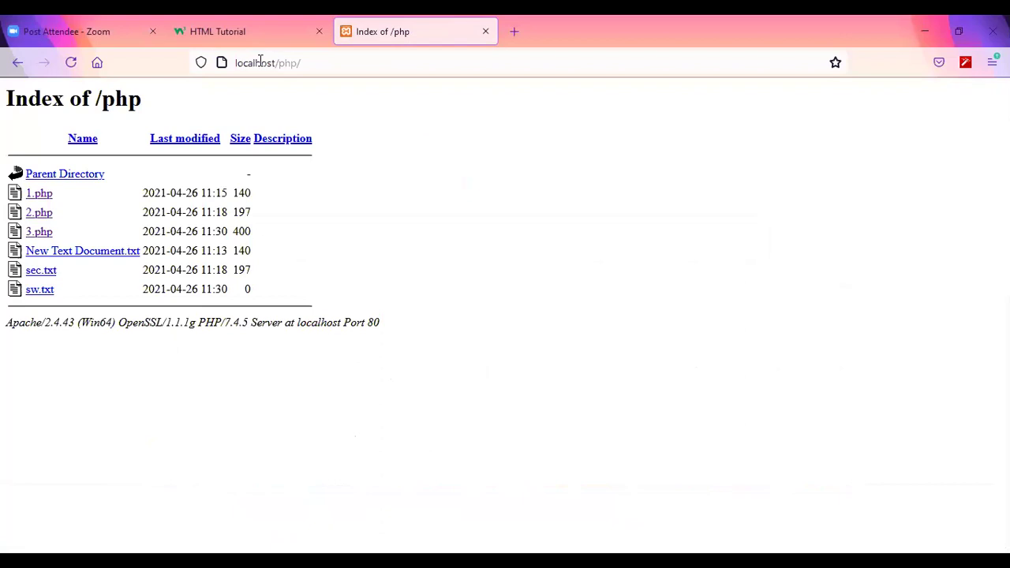
Run 3.php from the localhost directory index and check its address
left_click(37, 234)
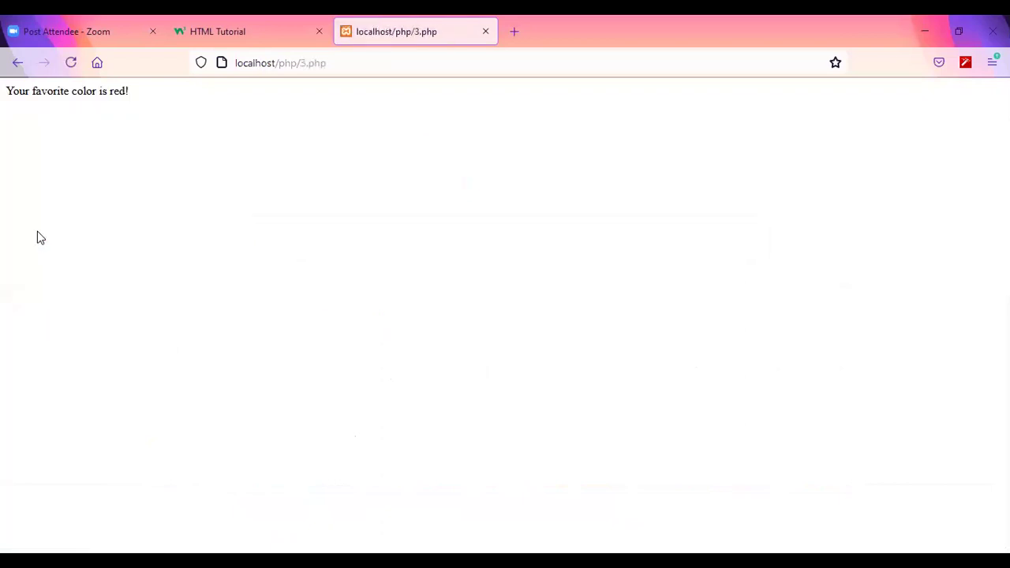
left_click(352, 59)
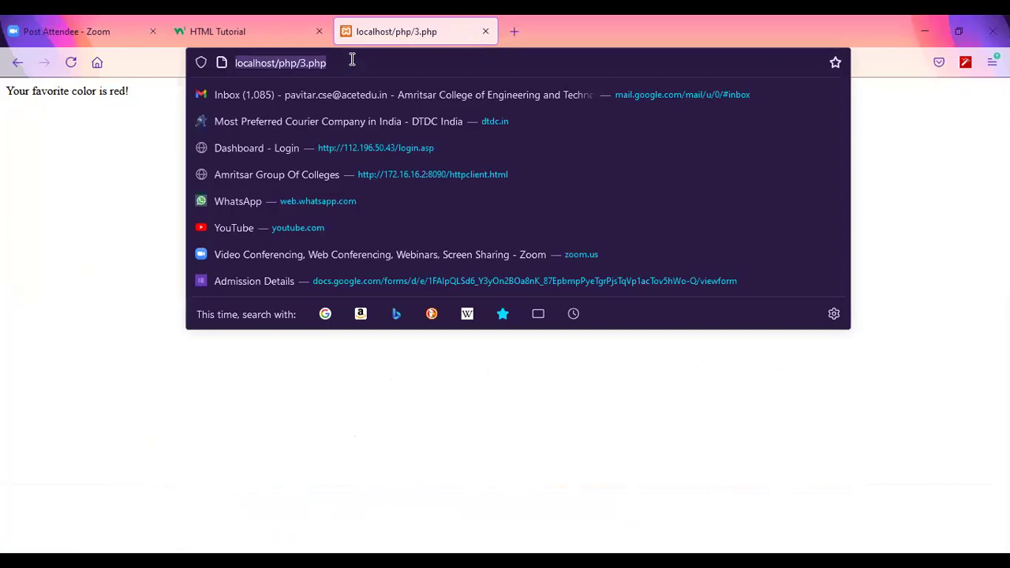
left_click(352, 59)
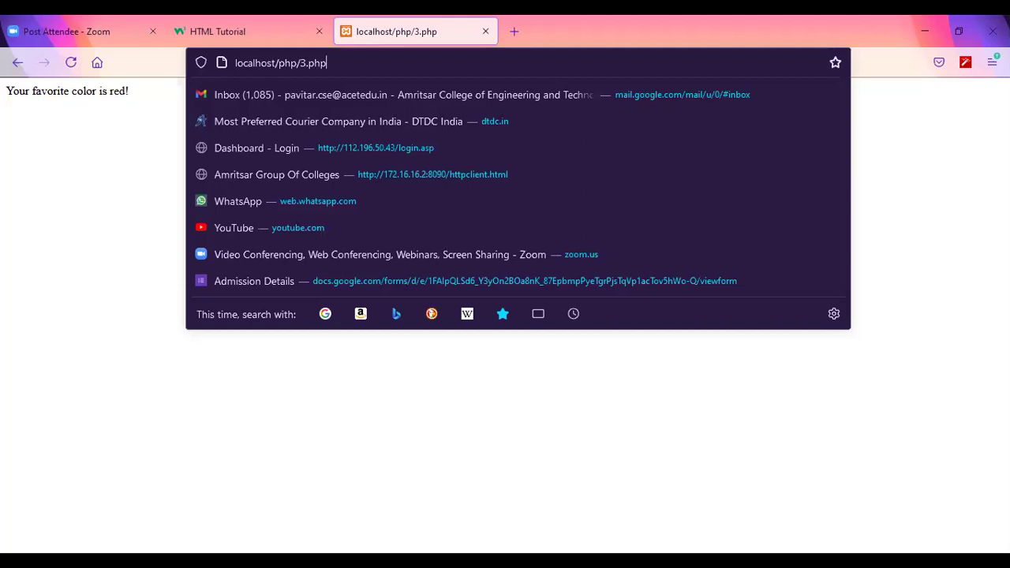
left_click(76, 315)
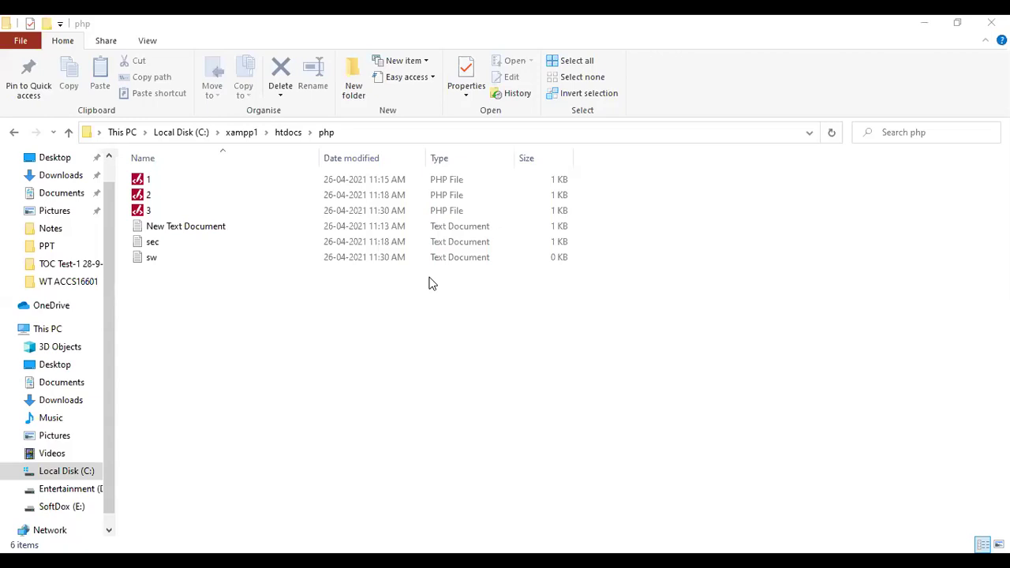
Switch back to File Explorer and open the New Text Document and sw text files in the php folder
left_click(355, 383)
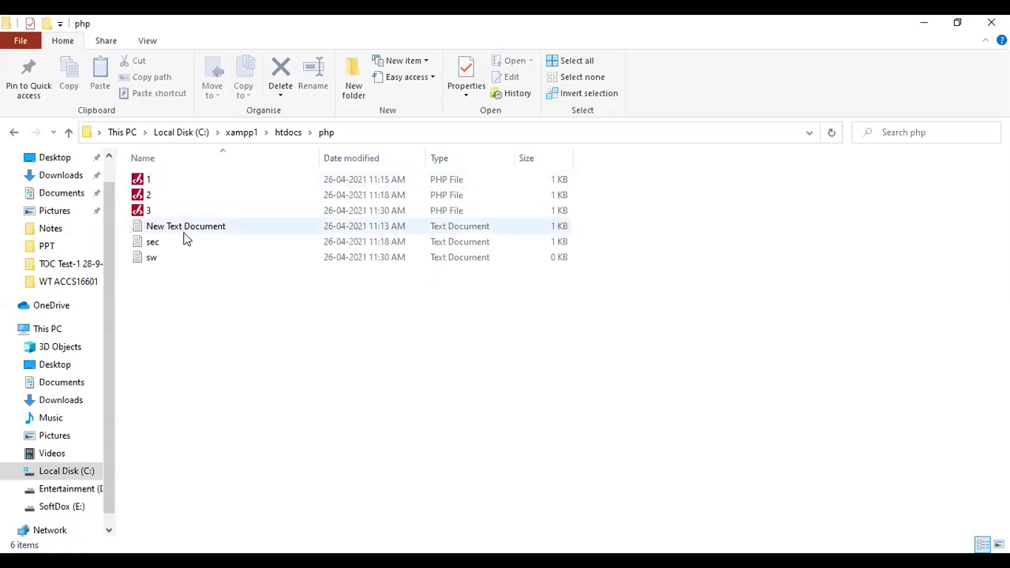
double_click(184, 229)
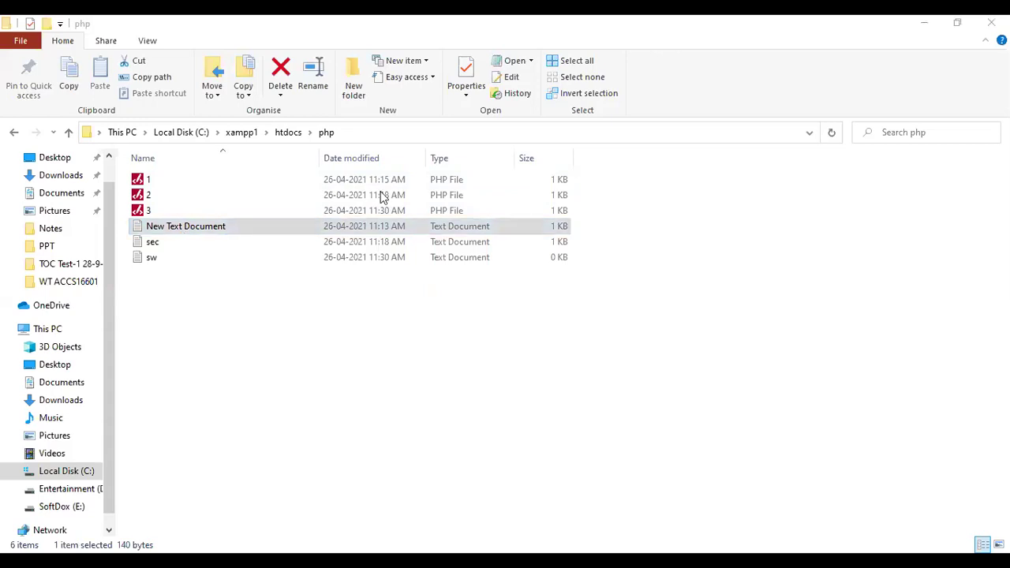
double_click(147, 260)
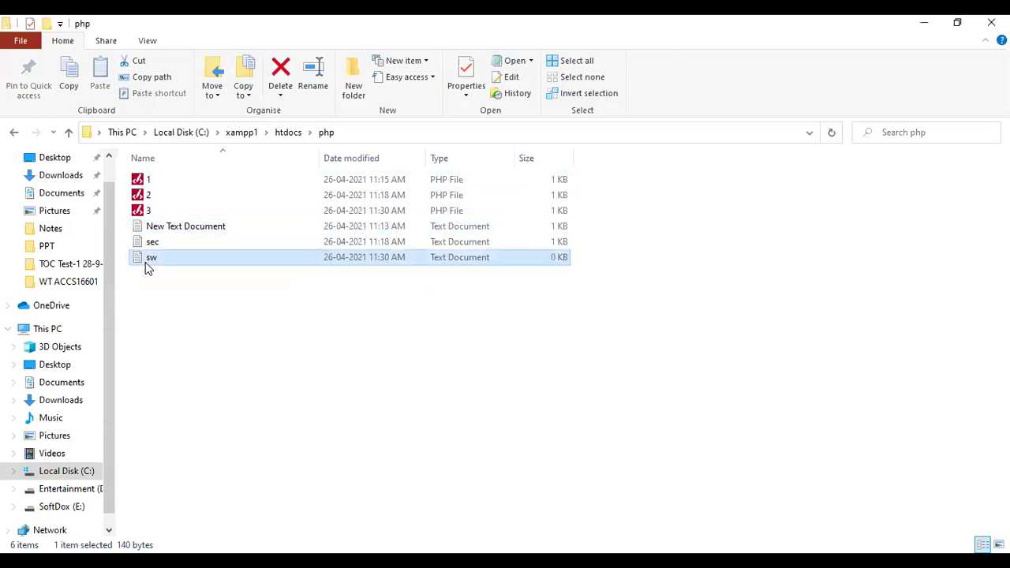